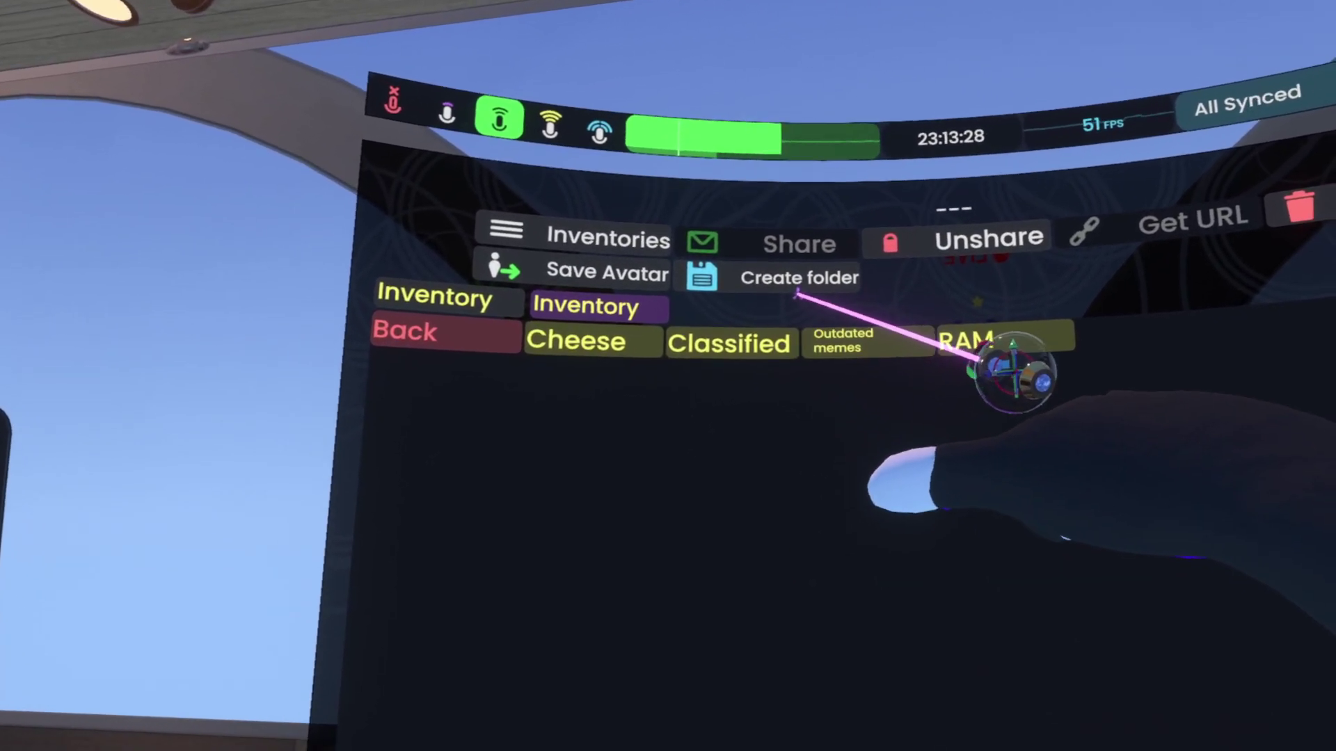
Create a folder named 'aaaaaaa', then return to the top-level Inventory.
left_click(798, 278)
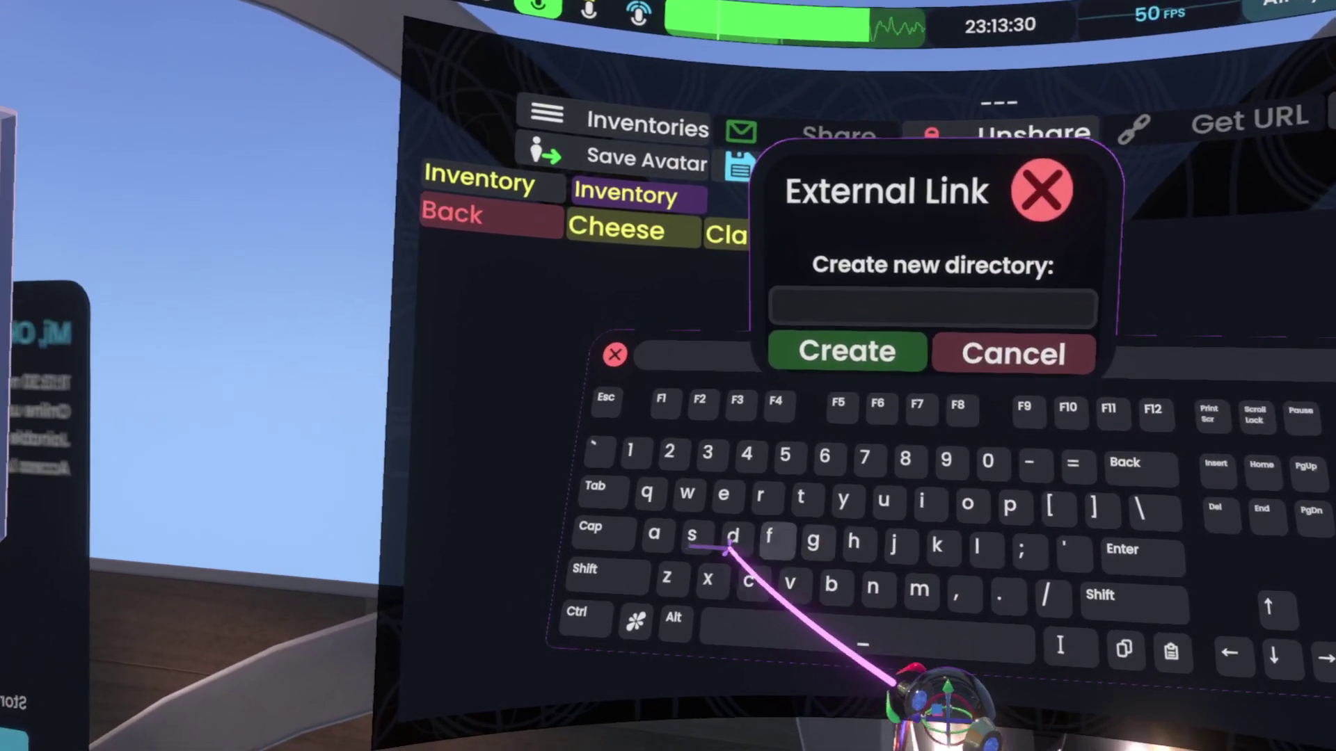
type("aaaaaaa")
left_click(708, 362)
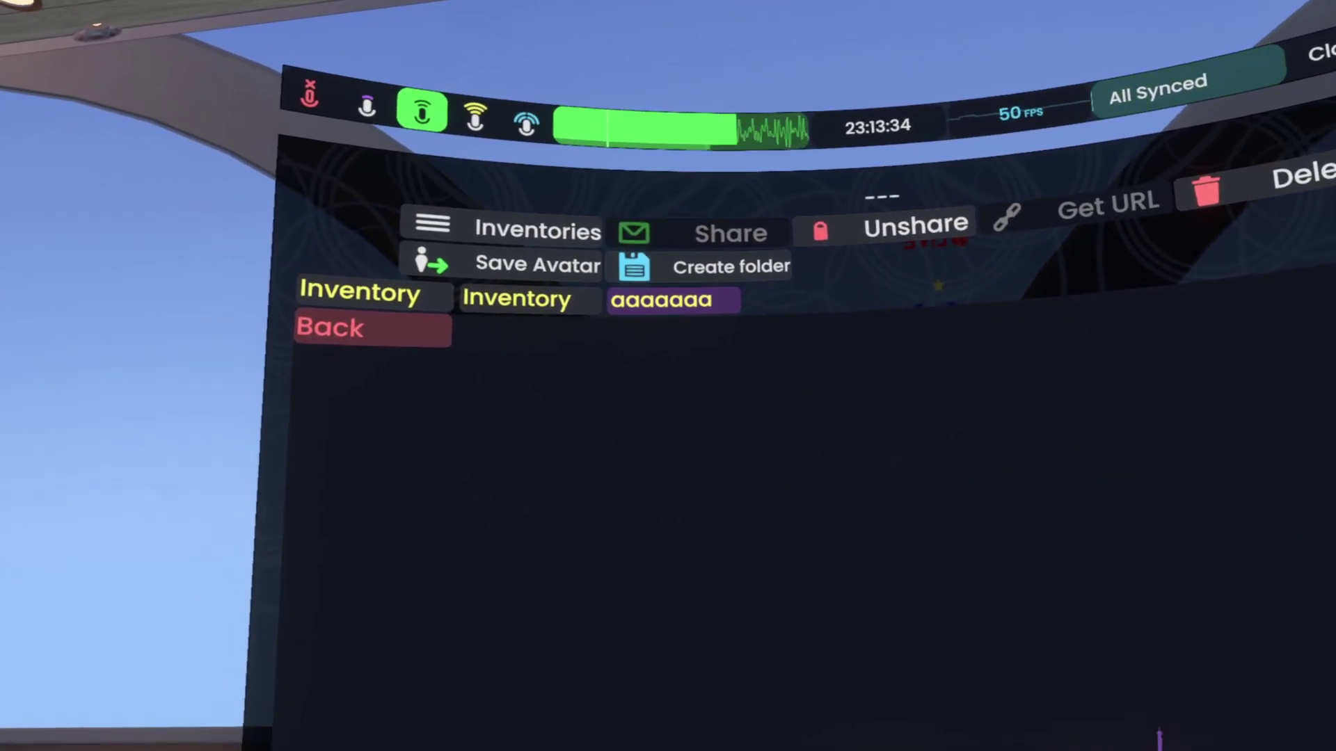
left_click(626, 300)
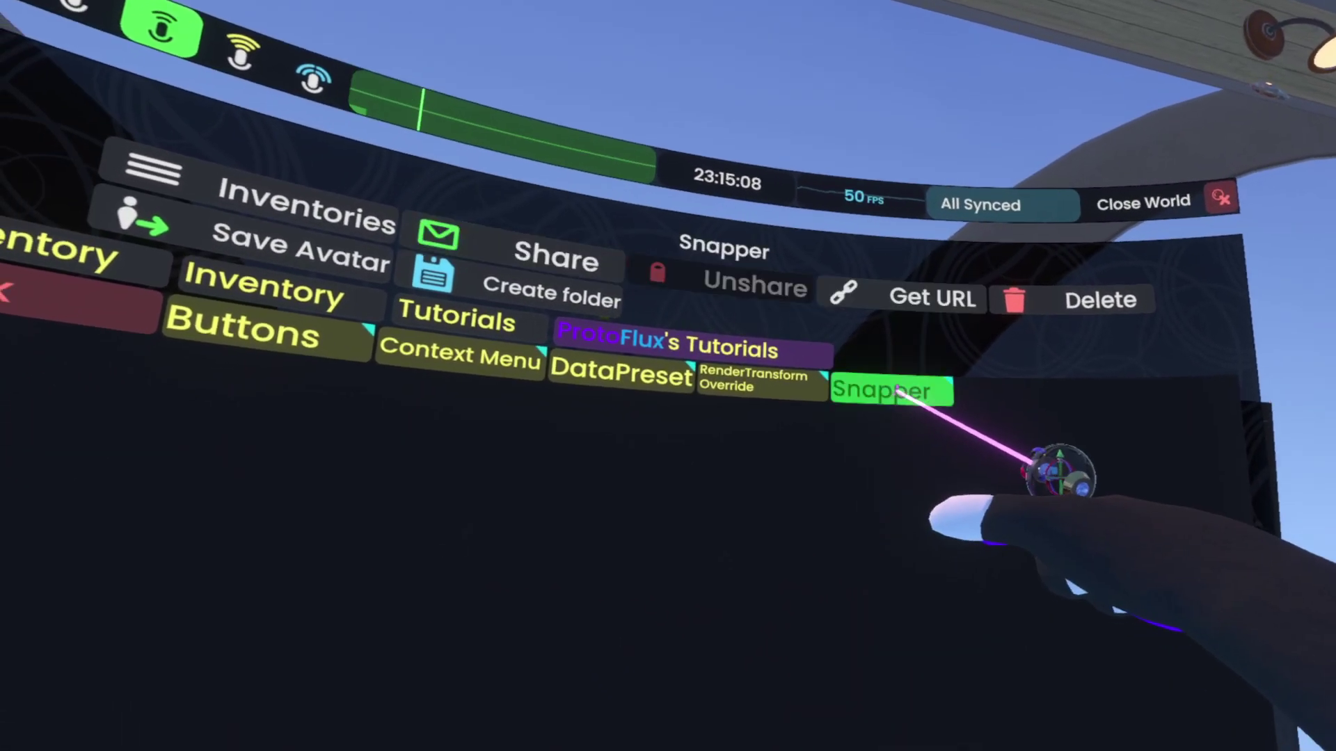
Spawn the Snapper tutorial item into the world and select RenderTransform Override.
left_click(866, 395)
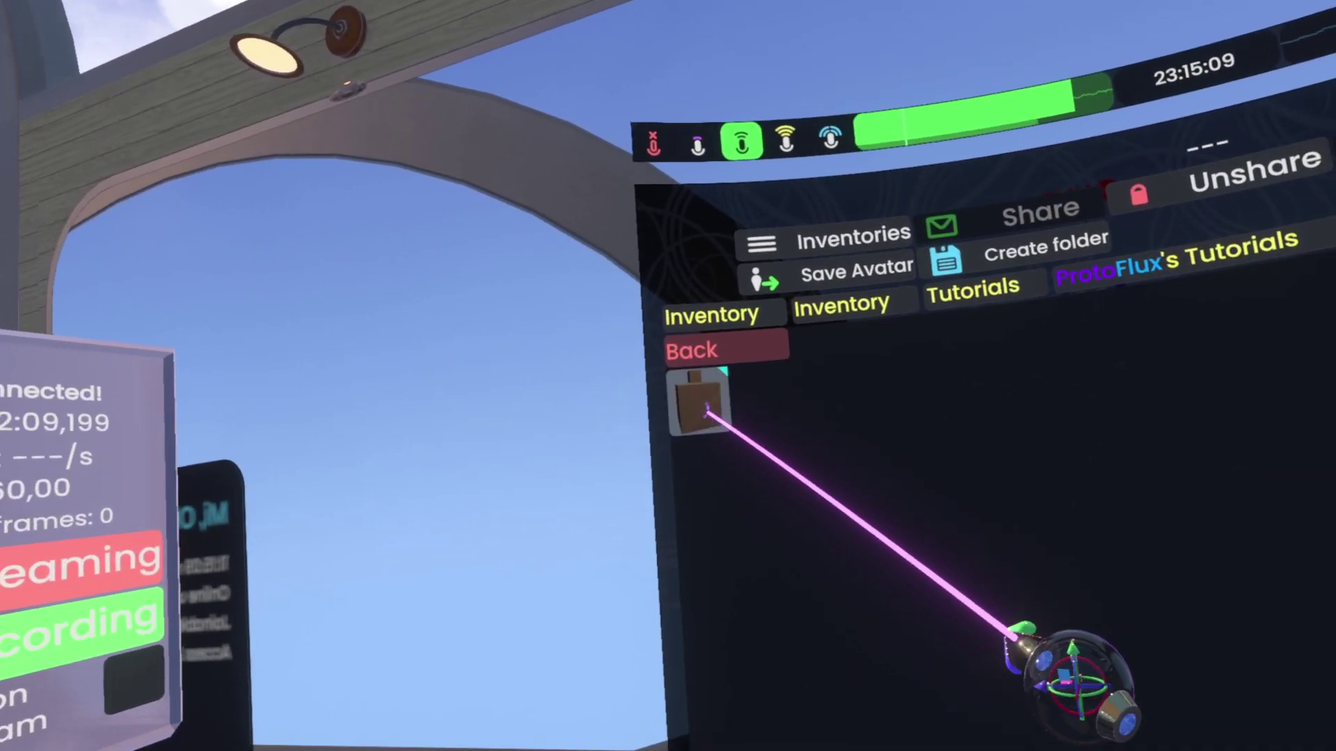
left_click(708, 412)
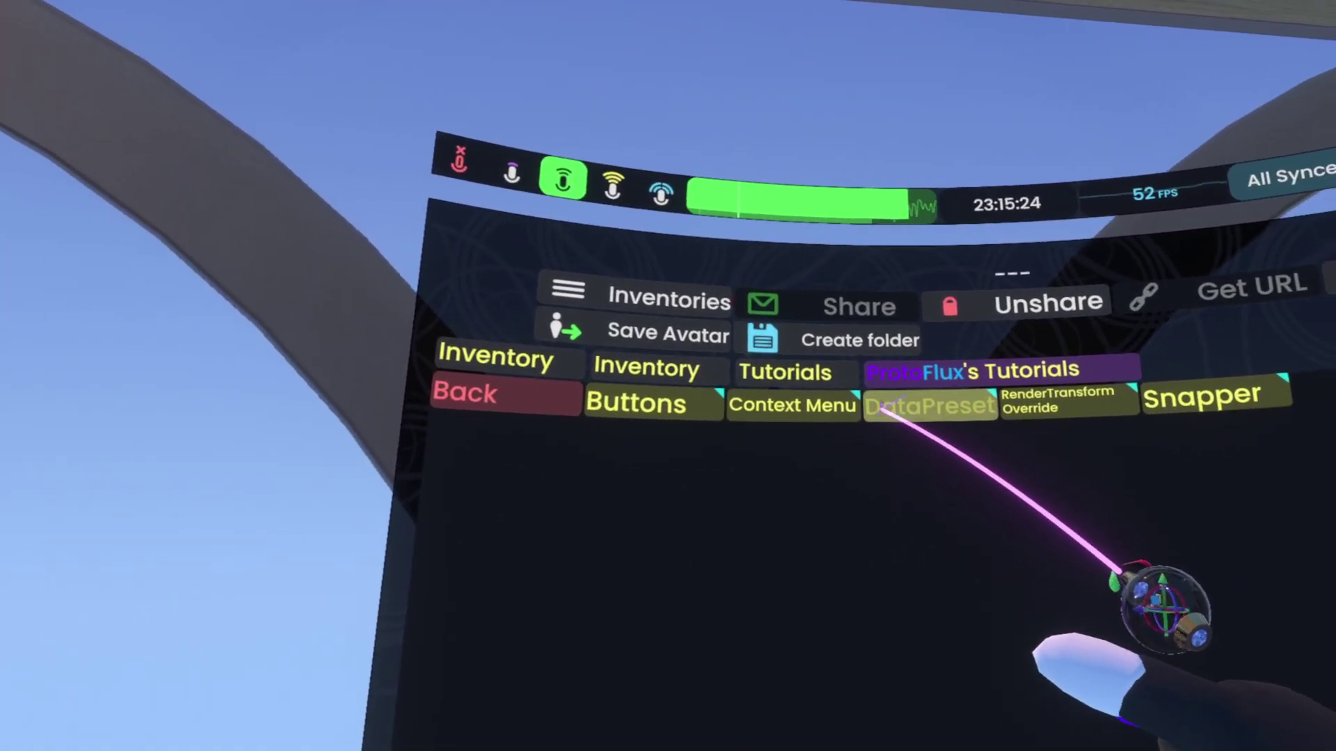
left_click(1028, 387)
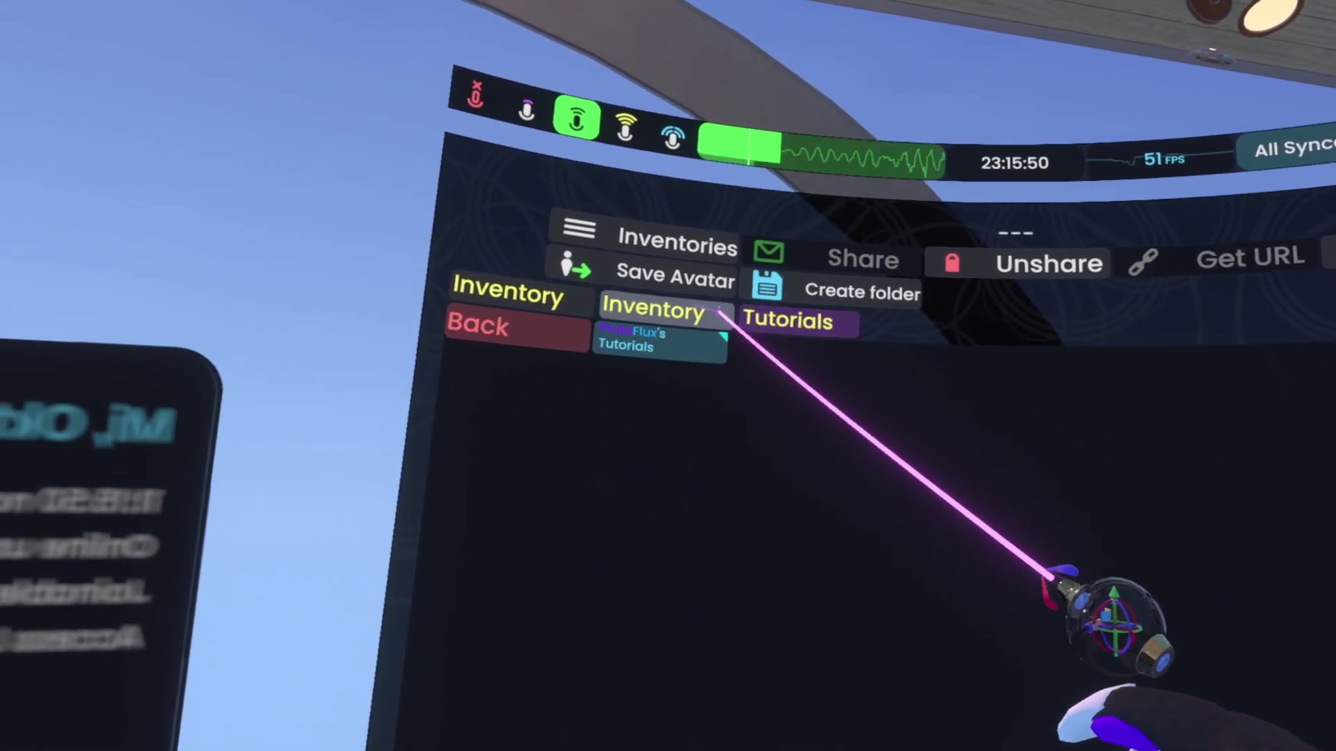
From the root Inventory, share the 'aaaaaaa' folder publicly as a link object.
left_click(720, 311)
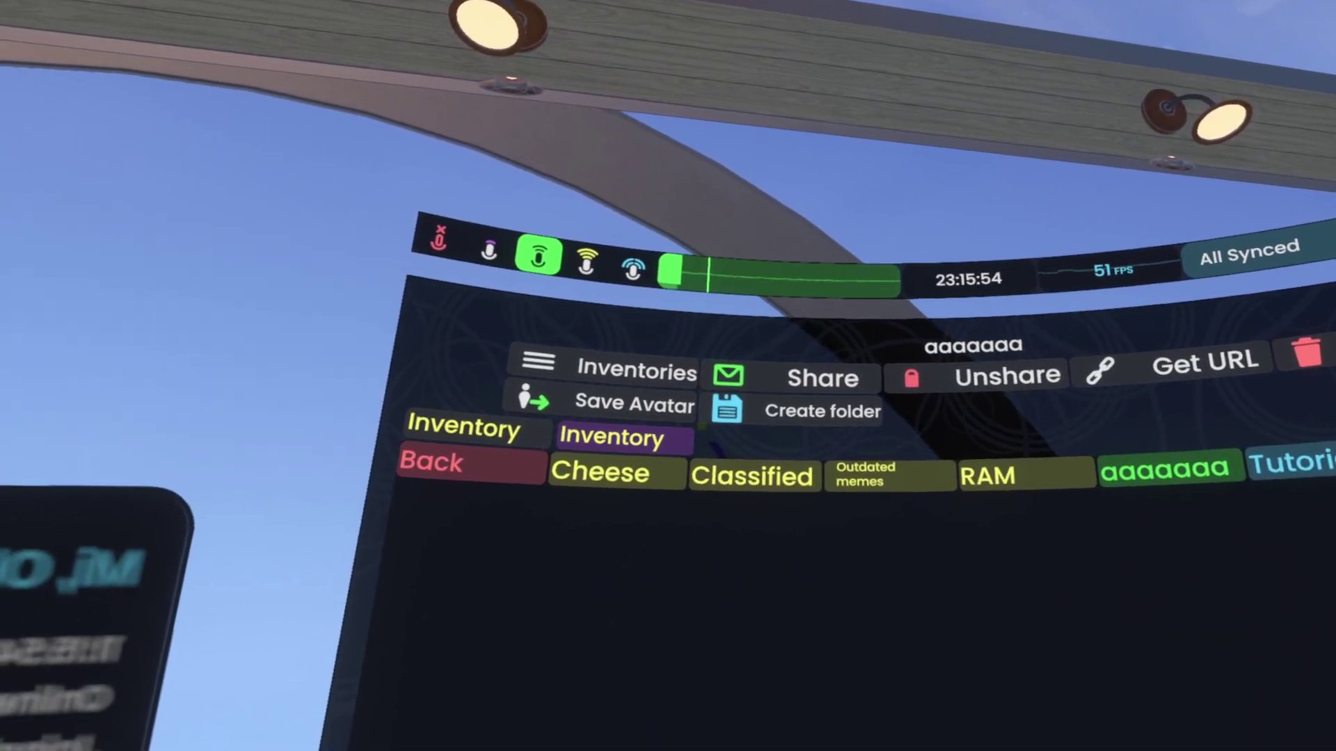
left_click(1106, 459)
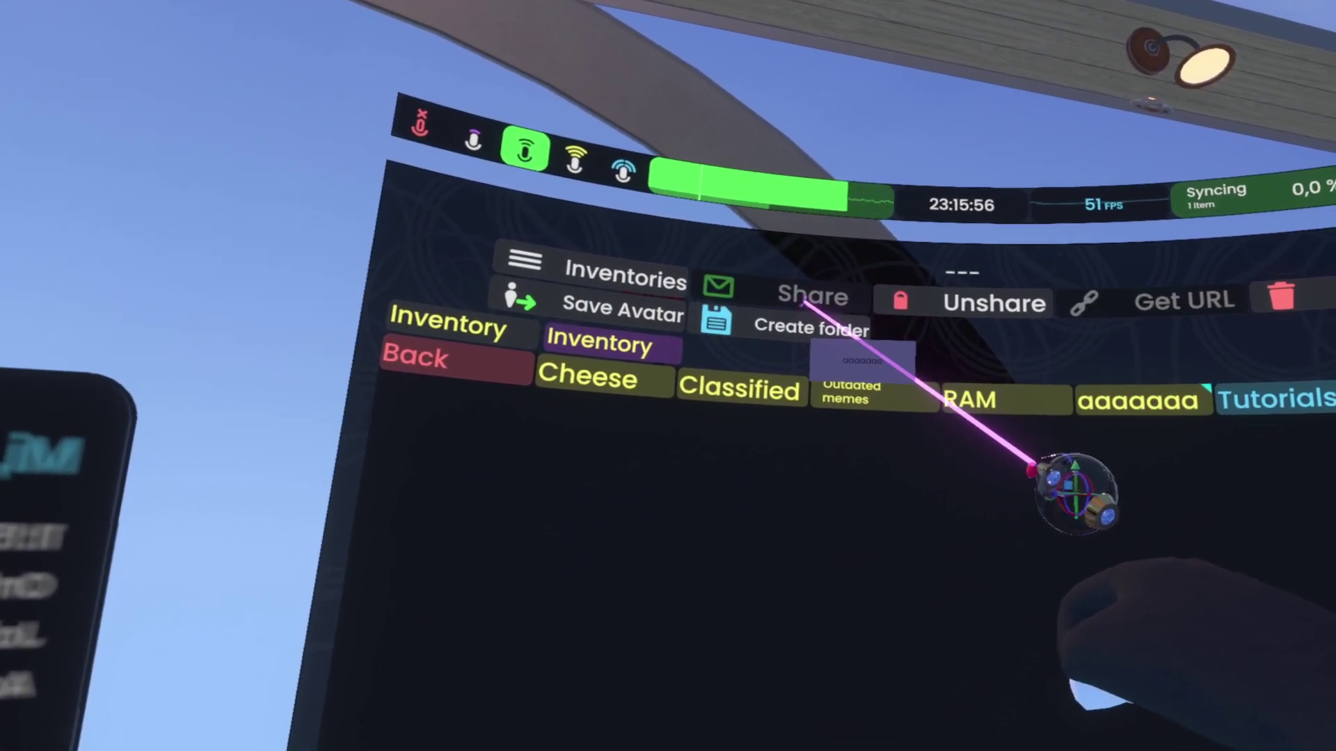